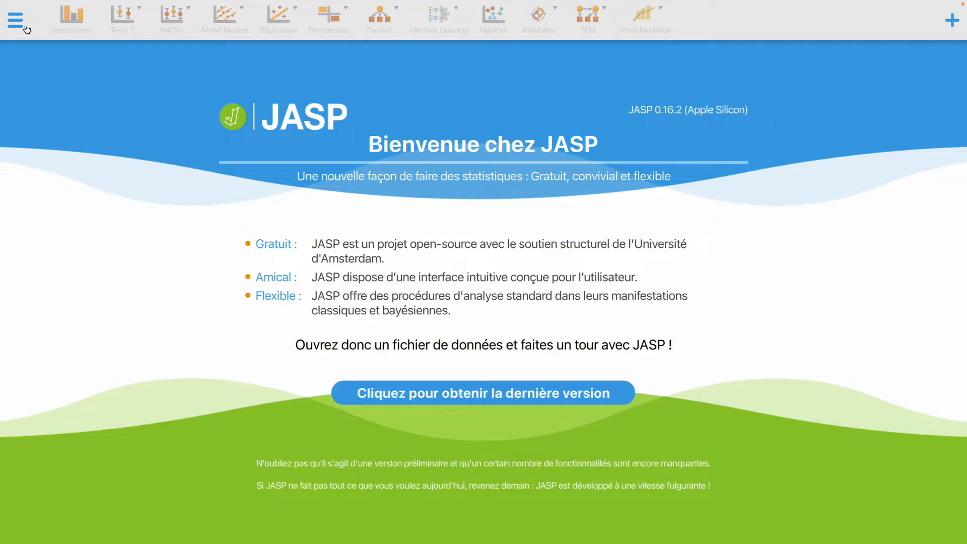
- Open the recent data file Rugby kick regression.csv
{"action": "left_click", "coordinate": [26, 30]}
{"action": "left_click", "coordinate": [168, 60]}
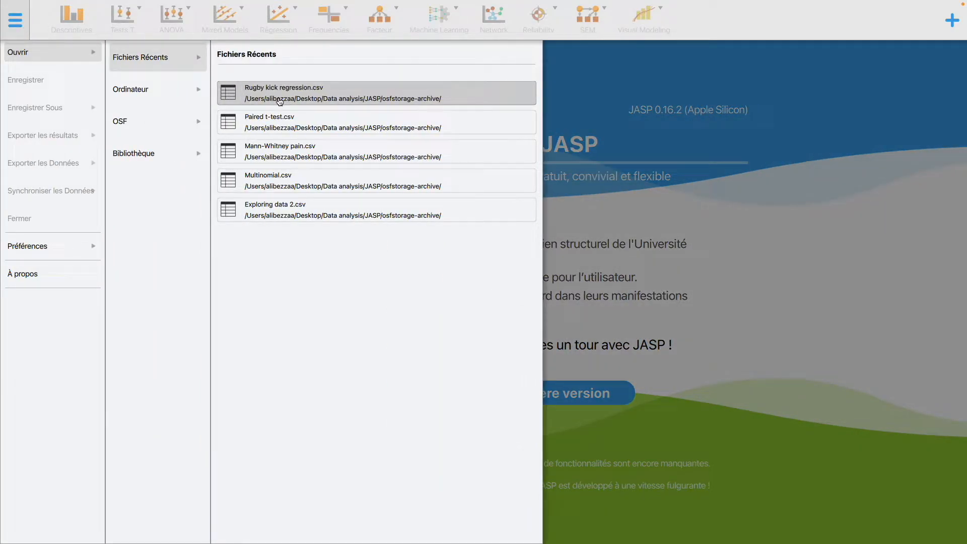
{"action": "left_click", "coordinate": [300, 92]}
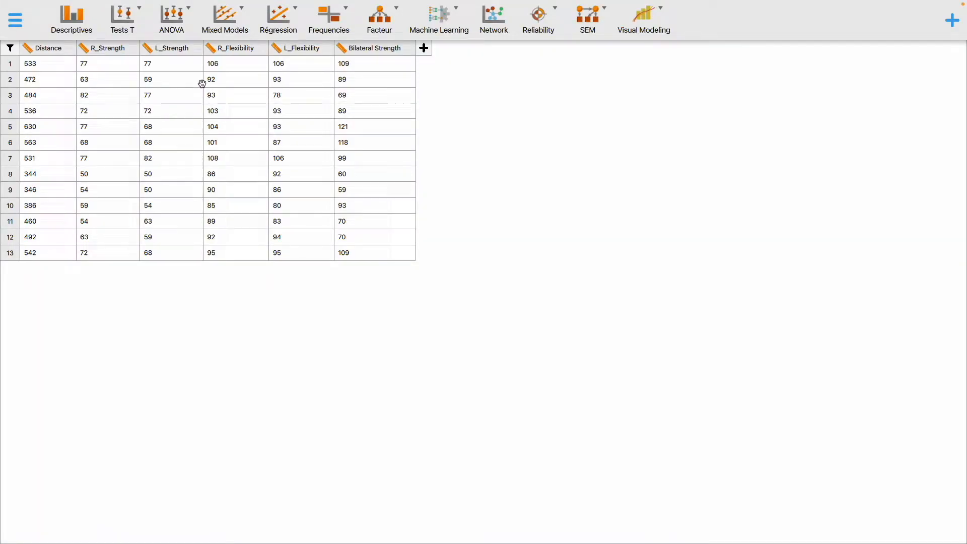
- Create a classical linear regression analysis with Distance as the dependent variable
{"action": "left_click", "coordinate": [292, 23]}
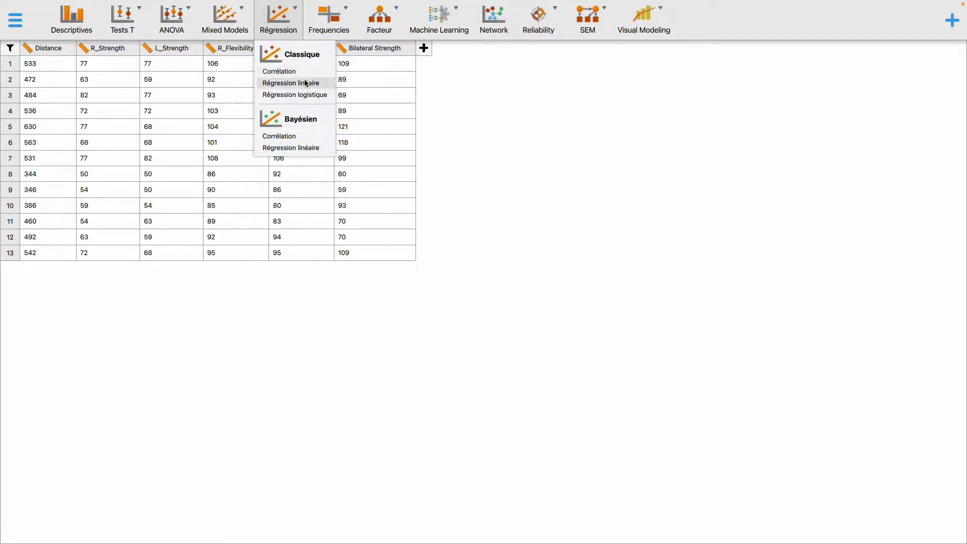
{"action": "left_click", "coordinate": [306, 83]}
{"action": "left_click", "coordinate": [78, 86]}
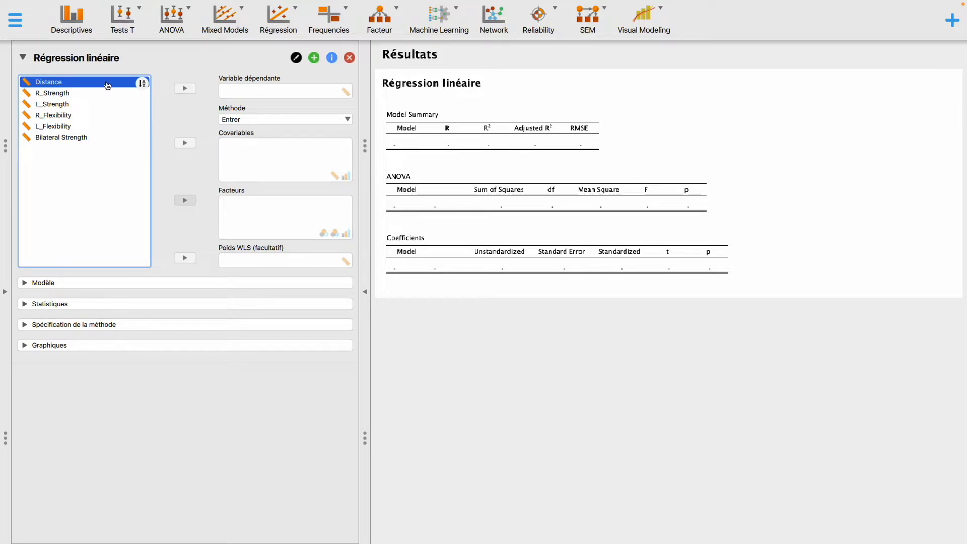
{"action": "left_click", "coordinate": [185, 89]}
- Assign R_Strength, L_Strength, R_Flexibility, L_Flexibility and Bilateral Strength together as covariates of the regression
{"action": "left_click", "coordinate": [60, 84]}
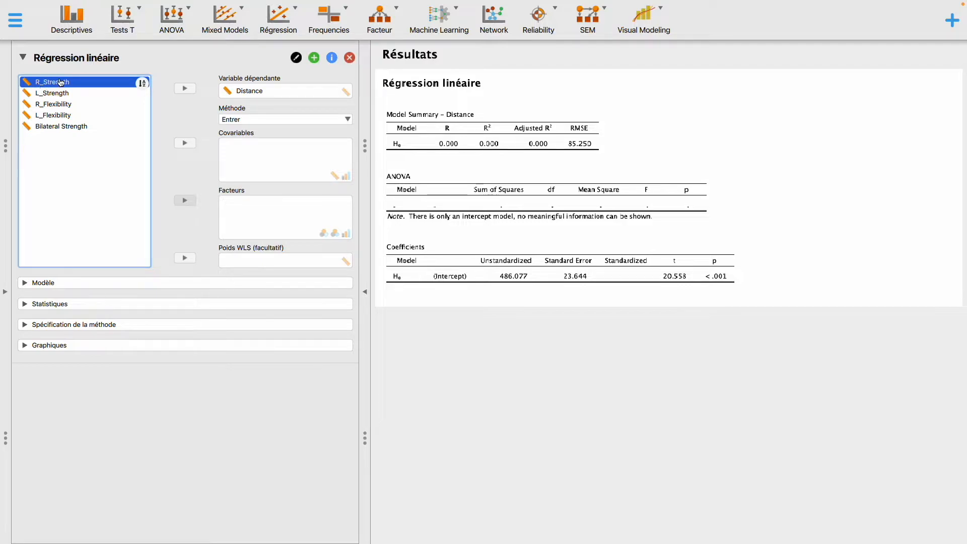
{"action": "left_click", "coordinate": [86, 95], "text": "shift"}
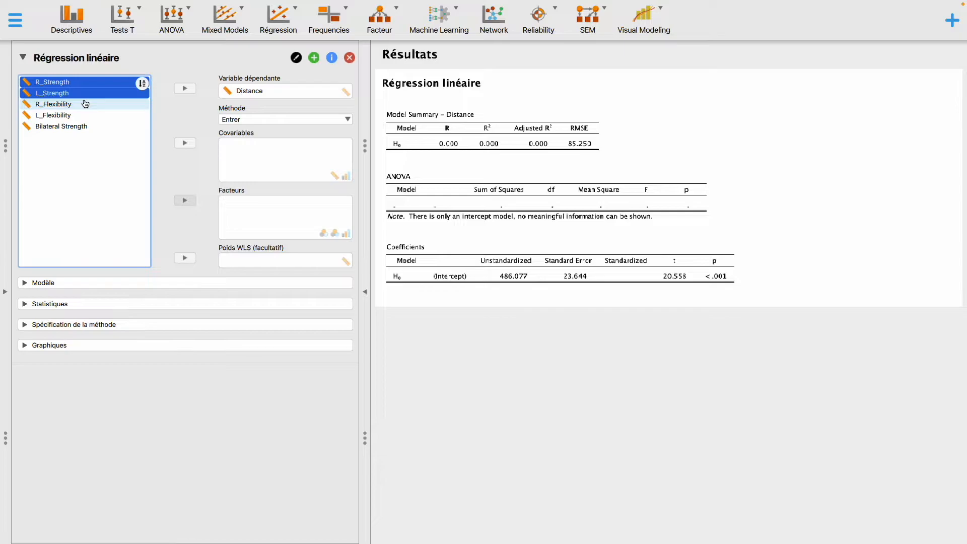
{"action": "left_click", "coordinate": [85, 103], "text": "shift"}
{"action": "left_click", "coordinate": [86, 116], "text": "shift"}
{"action": "left_click", "coordinate": [87, 127], "text": "shift"}
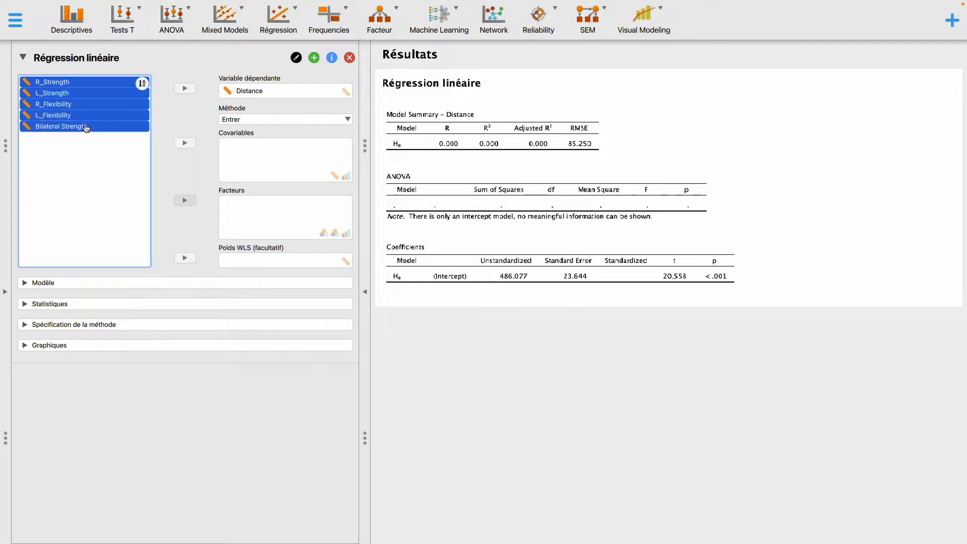
{"action": "left_click_drag", "start_coordinate": [90, 113], "coordinate": [287, 173]}
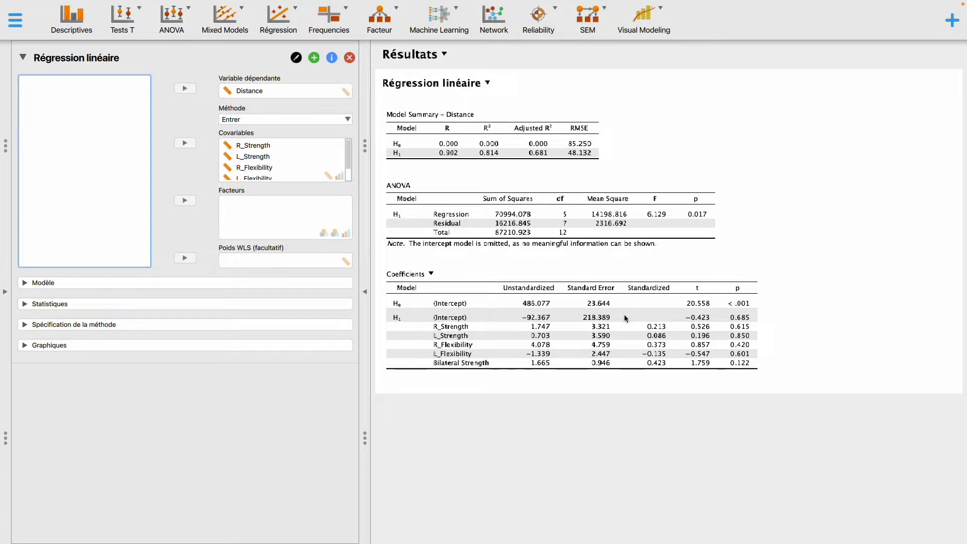
- Enable the Durbin-Watson residual test and the collinearity diagnostics in the regression statistics
{"action": "left_click", "coordinate": [25, 306]}
{"action": "scroll", "coordinate": [65, 325], "scroll_direction": "down", "scroll_amount": 1}
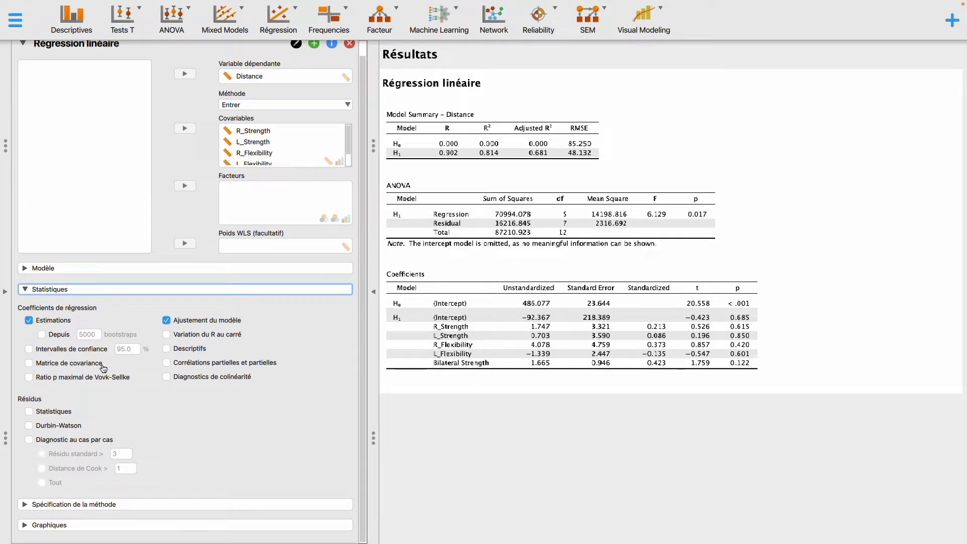
{"action": "left_click", "coordinate": [59, 427]}
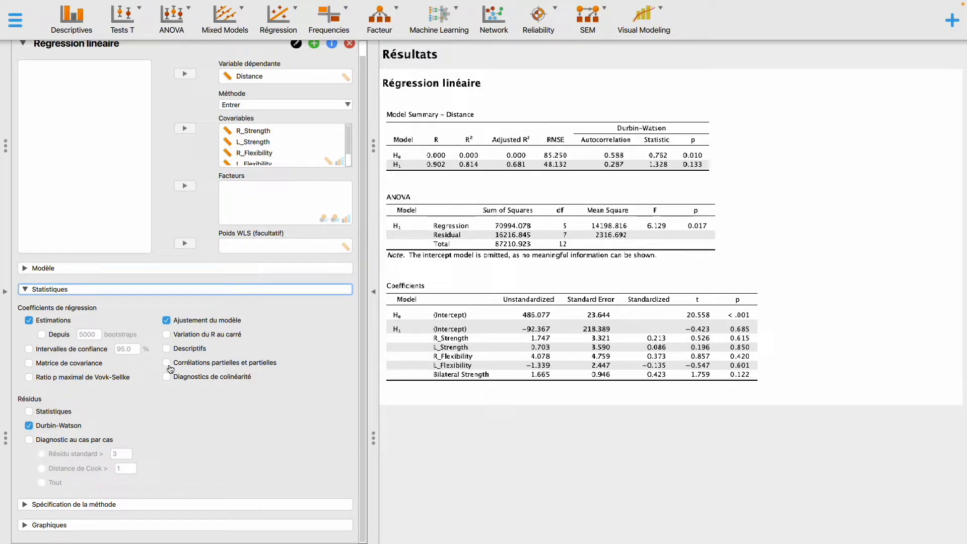
{"action": "left_click", "coordinate": [228, 379]}
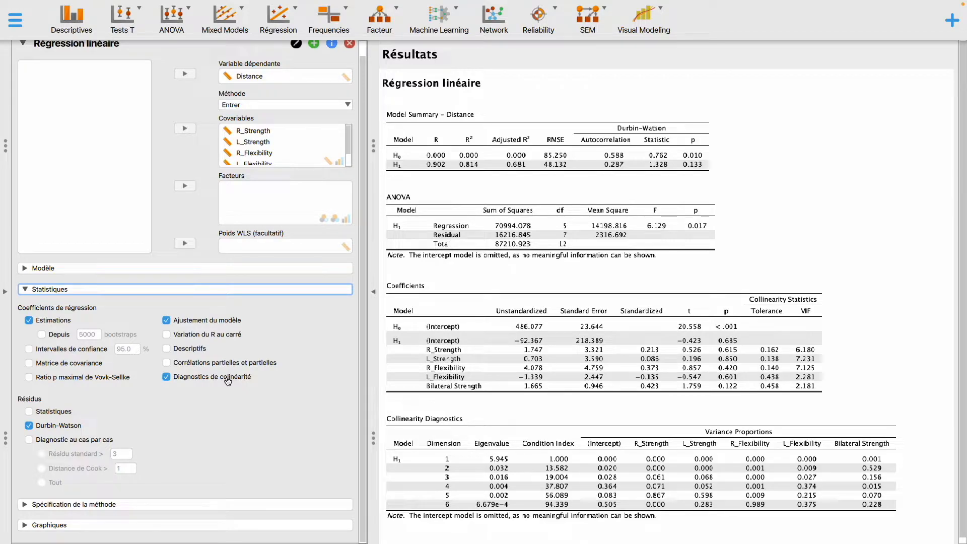
{"action": "left_click", "coordinate": [22, 292]}
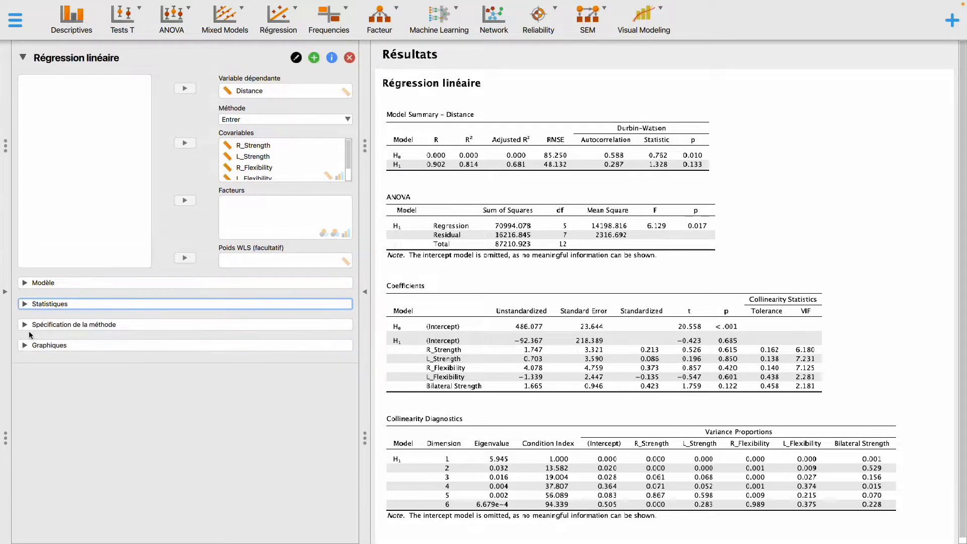
{"action": "left_click", "coordinate": [26, 347]}
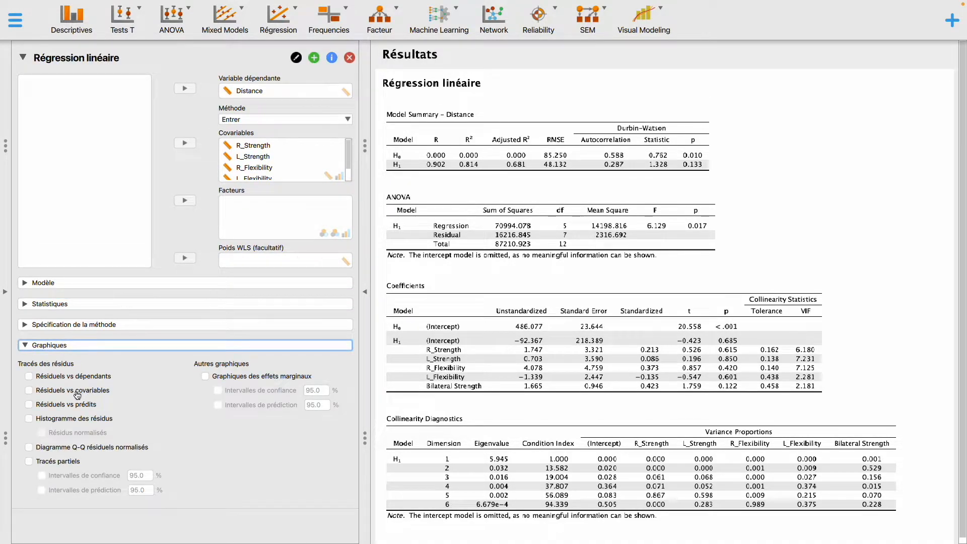
{"action": "left_click", "coordinate": [25, 346]}
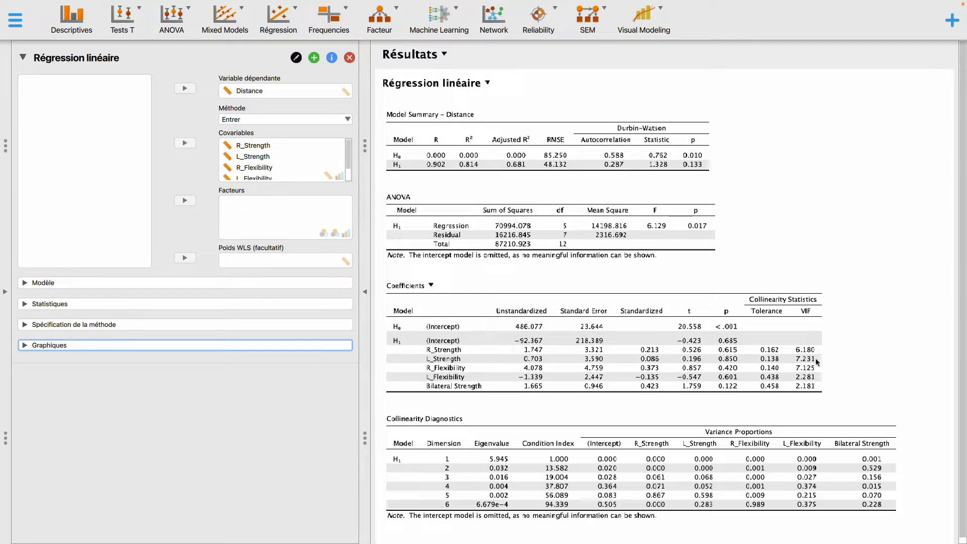
{"action": "scroll", "coordinate": [526, 428], "scroll_direction": "down", "scroll_amount": 1}
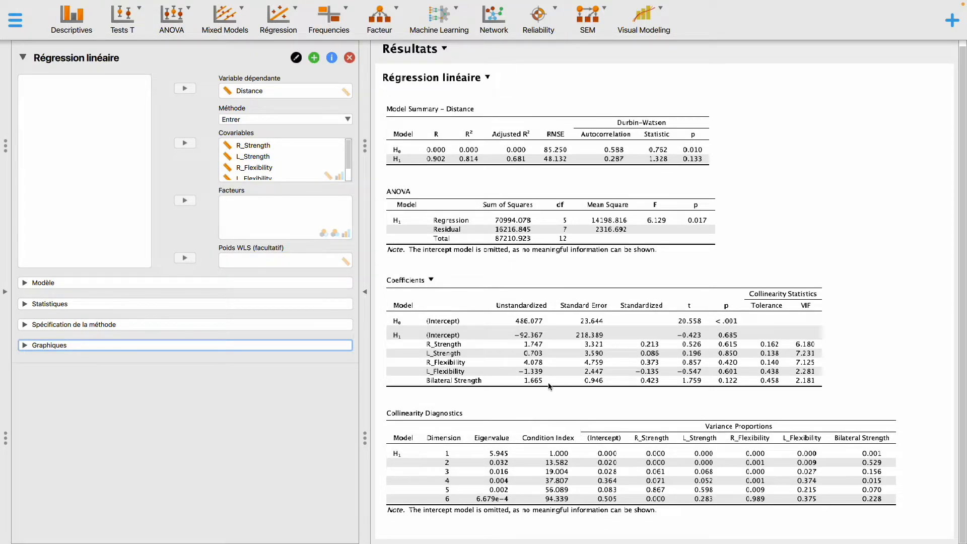
{"action": "left_click", "coordinate": [24, 285]}
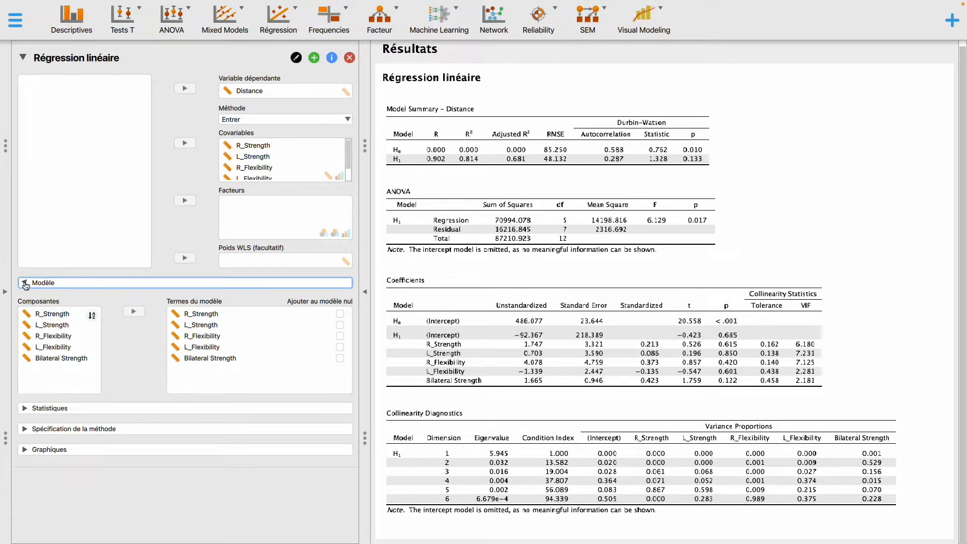
{"action": "left_click", "coordinate": [26, 285]}
- Enable casewise residual diagnostics (Diagnostic au cas par cas) in the regression statistics and check the diagnostics table
{"action": "left_click", "coordinate": [25, 304]}
{"action": "scroll", "coordinate": [51, 356], "scroll_direction": "down", "scroll_amount": 1}
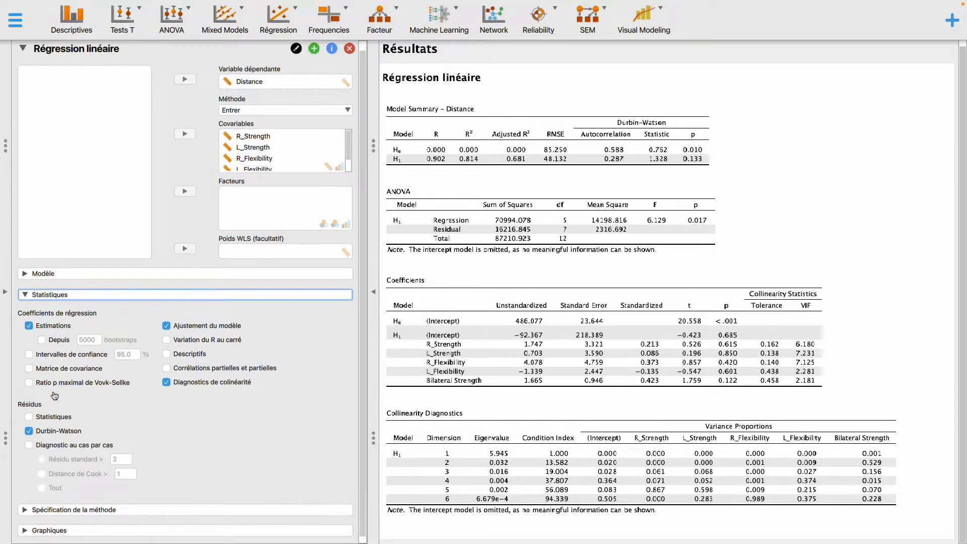
{"action": "left_click", "coordinate": [89, 446]}
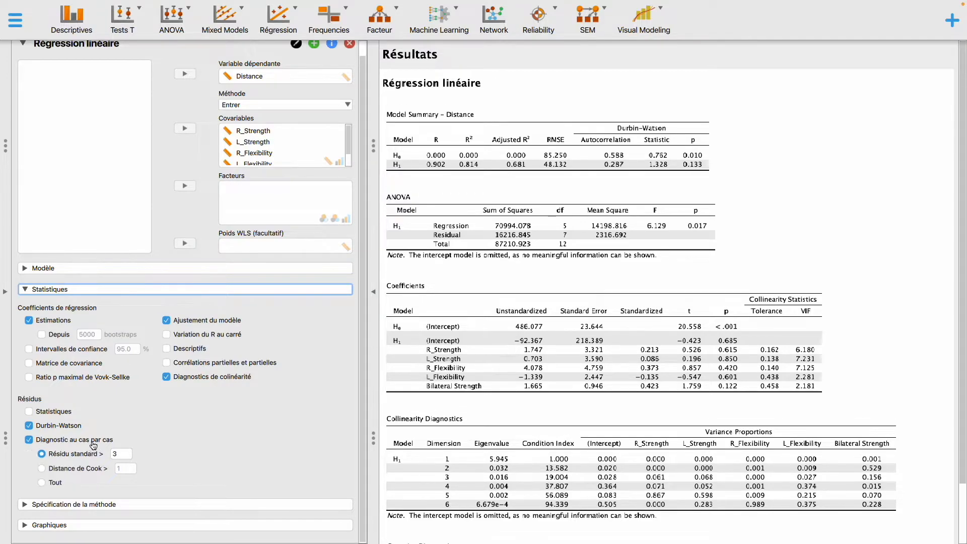
{"action": "scroll", "coordinate": [429, 477], "scroll_direction": "down", "scroll_amount": 2}
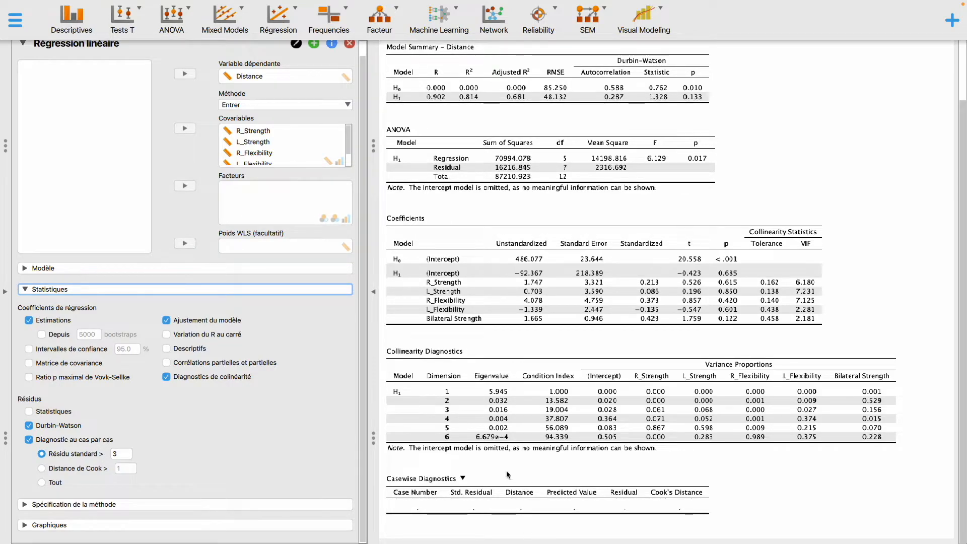
{"action": "scroll", "coordinate": [649, 377], "scroll_direction": "up", "scroll_amount": 3}
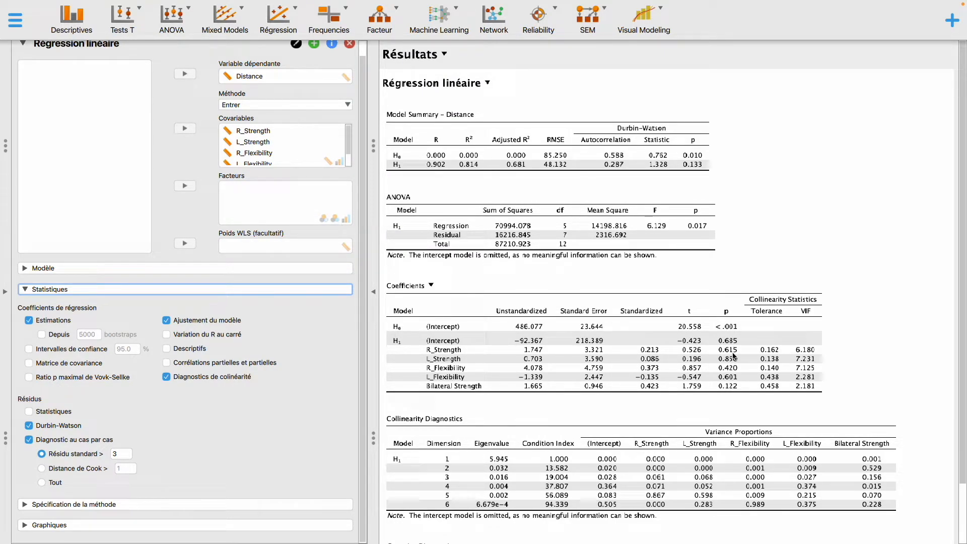
{"action": "left_click", "coordinate": [21, 291]}
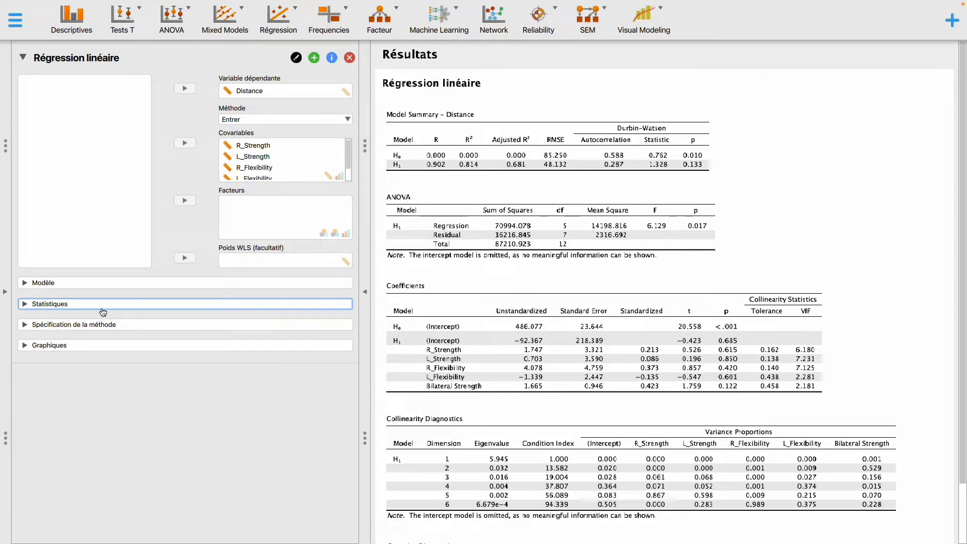
- Set the regression's variable entry method to backward (En arrière)
{"action": "left_click", "coordinate": [349, 120]}
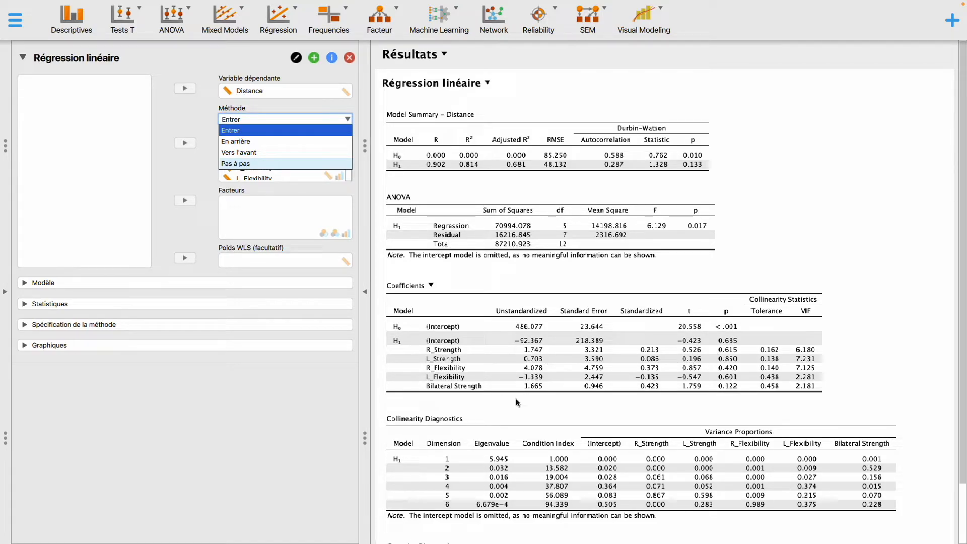
{"action": "left_click", "coordinate": [531, 353]}
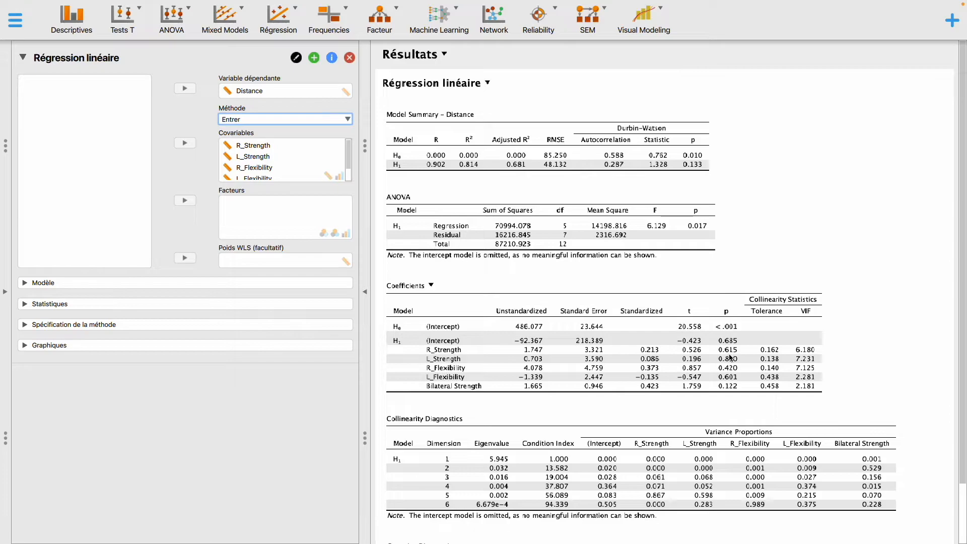
{"action": "left_click", "coordinate": [268, 119]}
{"action": "left_click", "coordinate": [258, 136]}
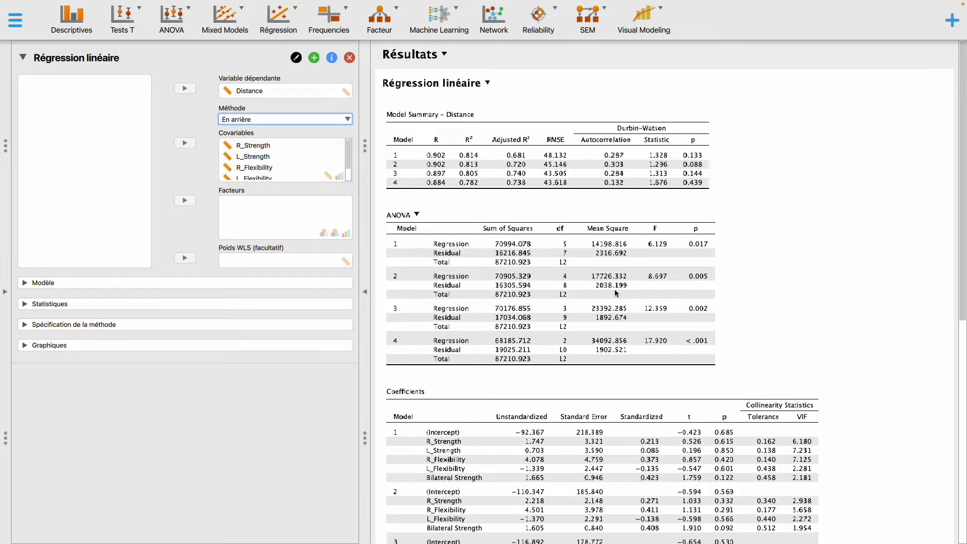
- Examine the backward regression's model summary, ANOVA, coefficients, collinearity and casewise diagnostics tables, comparing the successive models
{"action": "scroll", "coordinate": [664, 343], "scroll_direction": "down", "scroll_amount": 5}
{"action": "scroll", "coordinate": [679, 280], "scroll_direction": "up", "scroll_amount": 3}
{"action": "scroll", "coordinate": [670, 288], "scroll_direction": "down", "scroll_amount": 3}
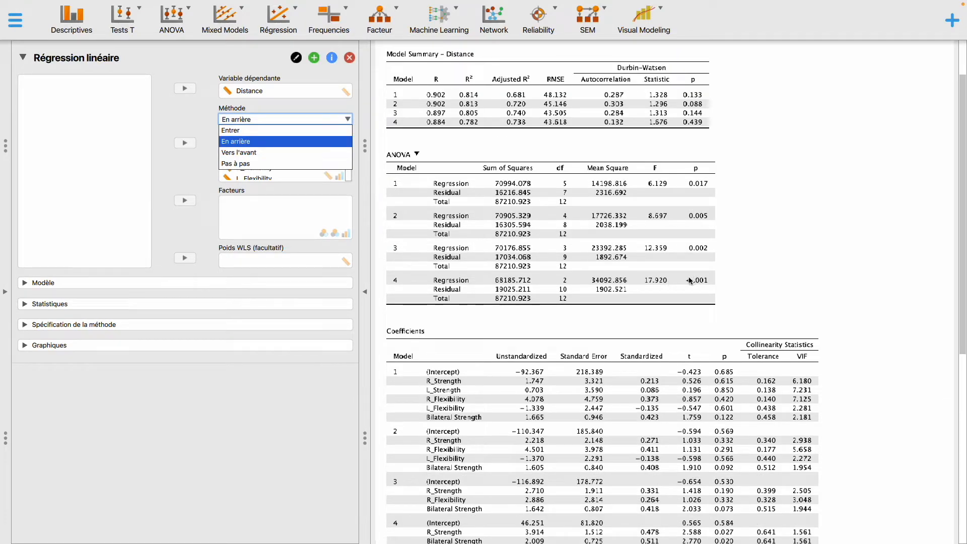
{"action": "scroll", "coordinate": [701, 335], "scroll_direction": "down", "scroll_amount": 5}
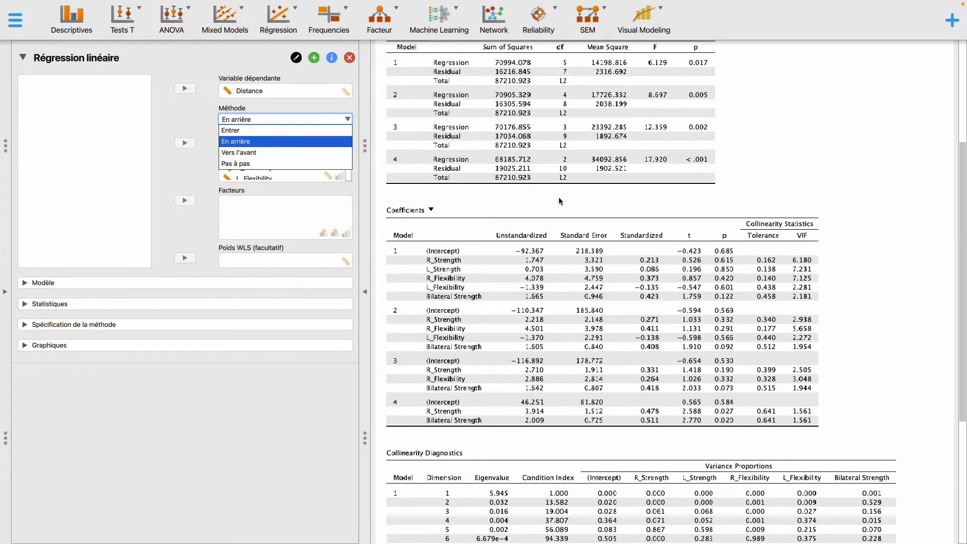
{"action": "scroll", "coordinate": [559, 201], "scroll_direction": "up", "scroll_amount": 5}
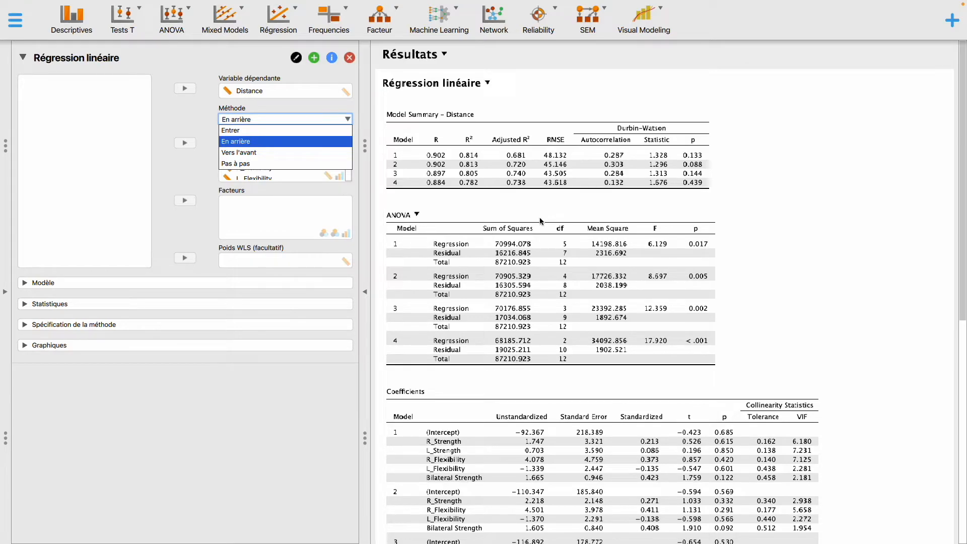
{"action": "scroll", "coordinate": [548, 427], "scroll_direction": "down", "scroll_amount": 3}
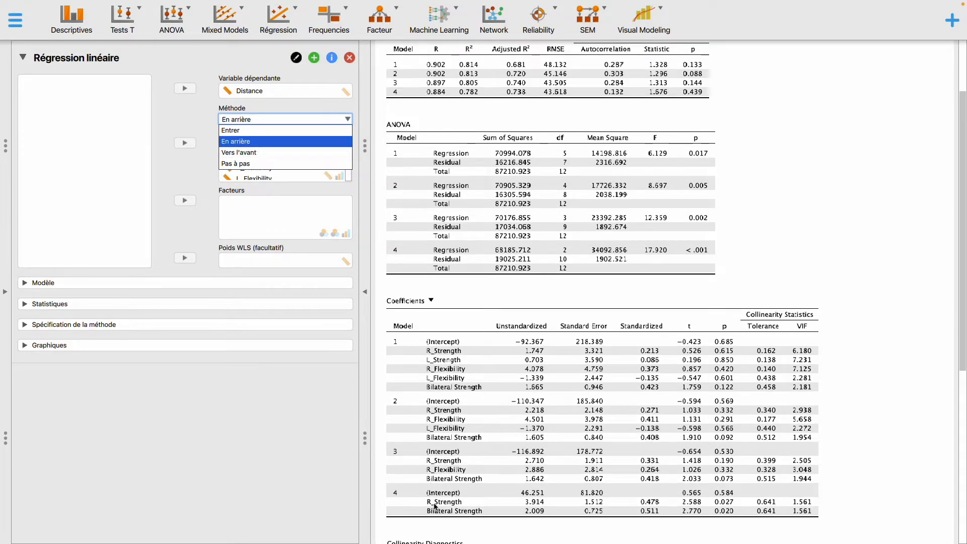
{"action": "scroll", "coordinate": [544, 510], "scroll_direction": "down", "scroll_amount": 4}
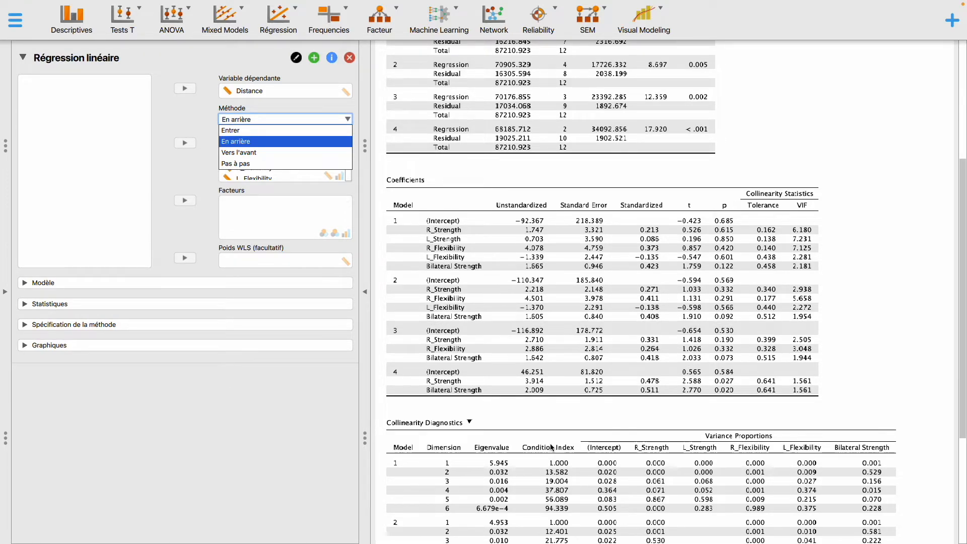
{"action": "scroll", "coordinate": [579, 415], "scroll_direction": "down", "scroll_amount": 3}
{"action": "scroll", "coordinate": [579, 416], "scroll_direction": "down", "scroll_amount": 3}
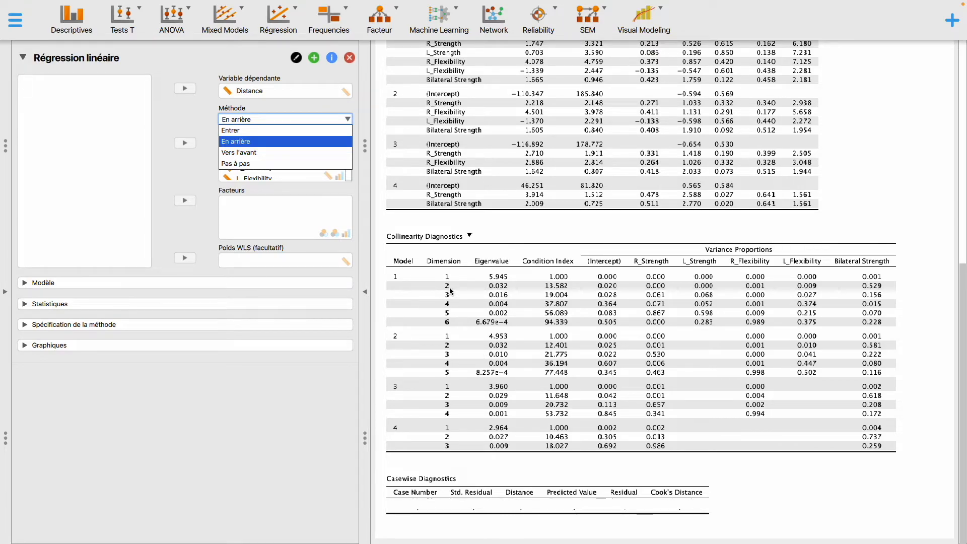
{"action": "scroll", "coordinate": [763, 142], "scroll_direction": "up", "scroll_amount": 4}
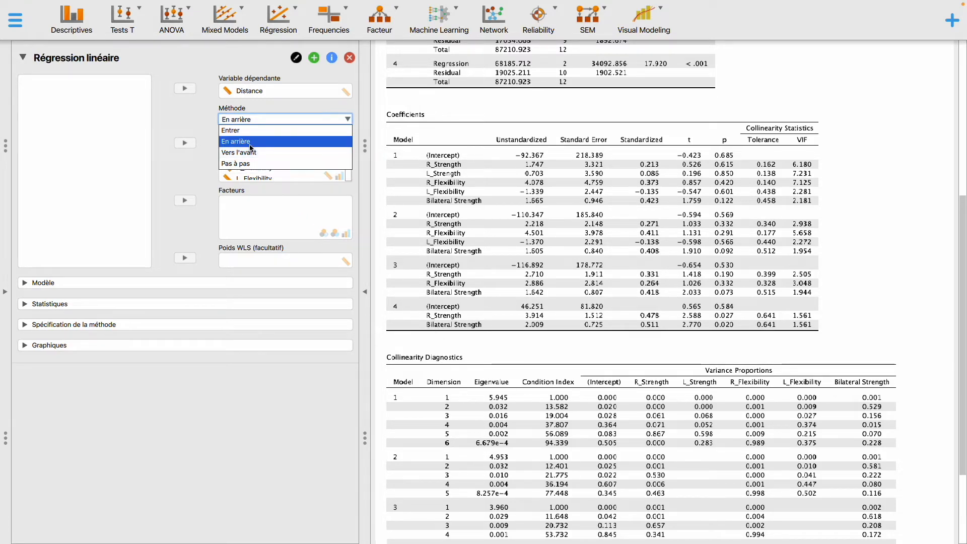
{"action": "left_click", "coordinate": [250, 144]}
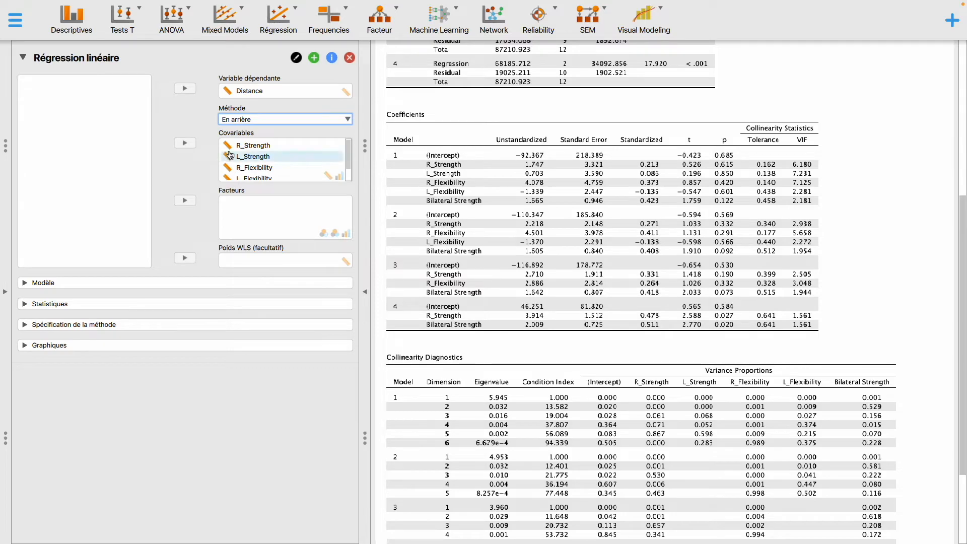
{"action": "left_click", "coordinate": [249, 118]}
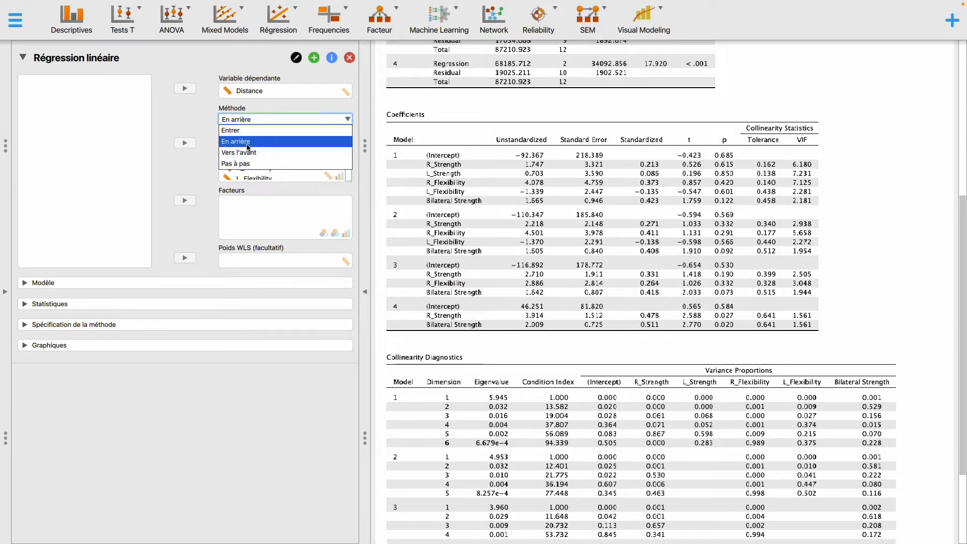
{"action": "left_click", "coordinate": [207, 156]}
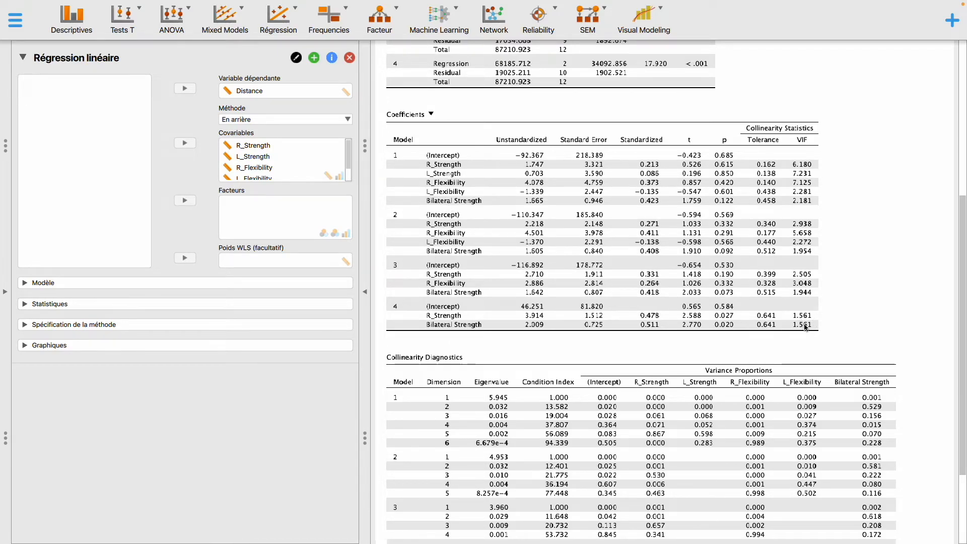
{"action": "scroll", "coordinate": [803, 323], "scroll_direction": "down", "scroll_amount": 3}
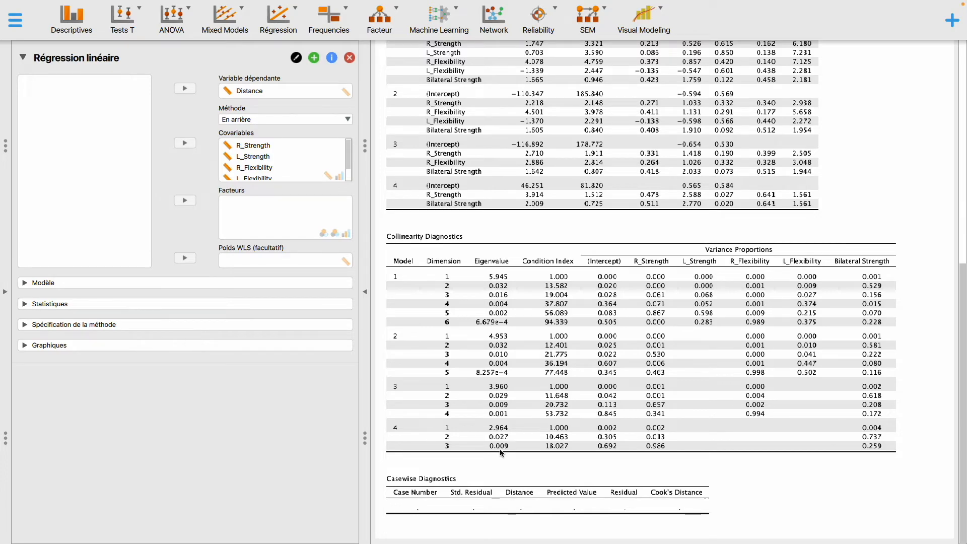
- Add the standardized residuals Q-Q plot (Diagramme Q-Q résiduels normalisés) and the residuals versus predicted plot (Résiduels vs prédits), and inspect both
{"action": "left_click", "coordinate": [51, 345]}
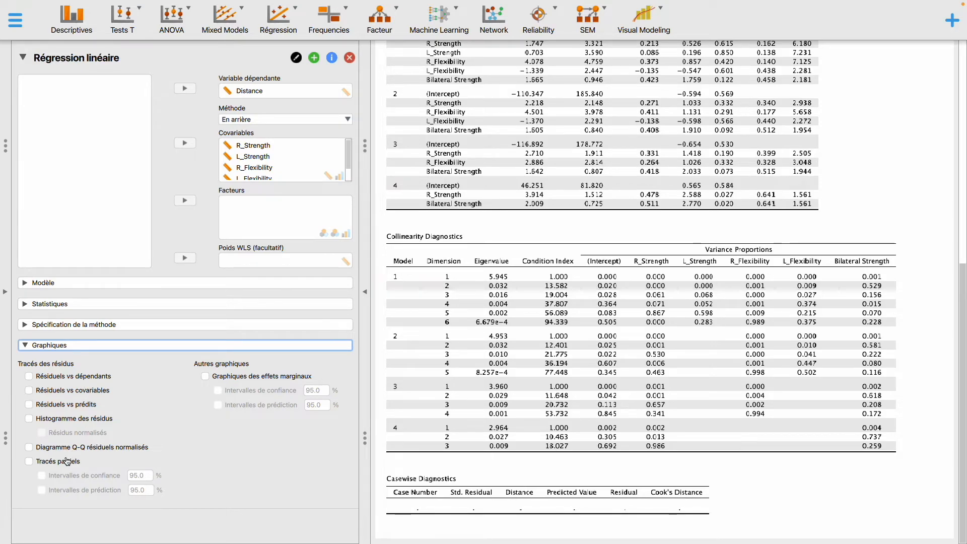
{"action": "left_click", "coordinate": [60, 450]}
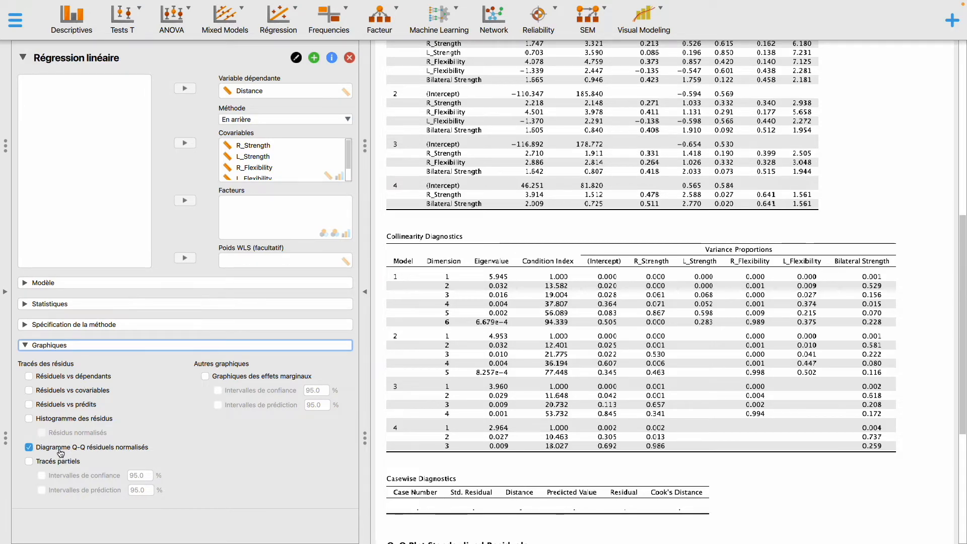
{"action": "scroll", "coordinate": [641, 494], "scroll_direction": "down", "scroll_amount": 4}
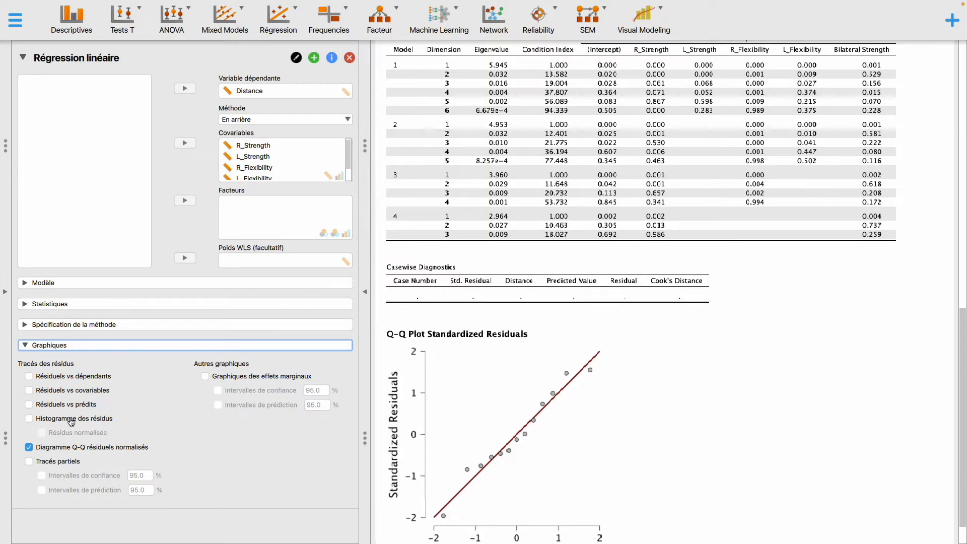
{"action": "left_click", "coordinate": [70, 406]}
{"action": "scroll", "coordinate": [624, 450], "scroll_direction": "down", "scroll_amount": 1}
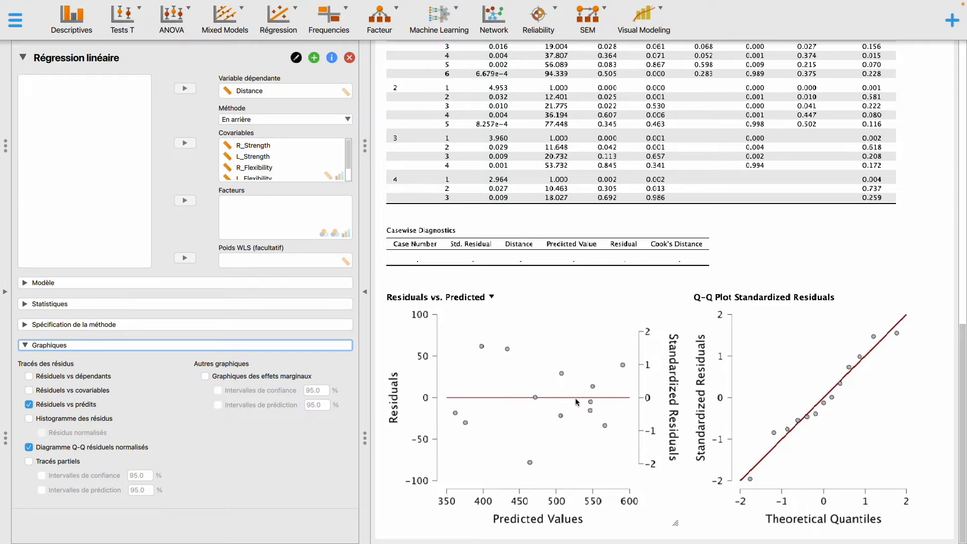
- Compare the written regression report in the Word document "Multiple regression" with model 4's ANOVA and coefficients tables in JASP, checking the b1 and b2 coefficients
{"action": "key", "text": "ctrl+Right"}
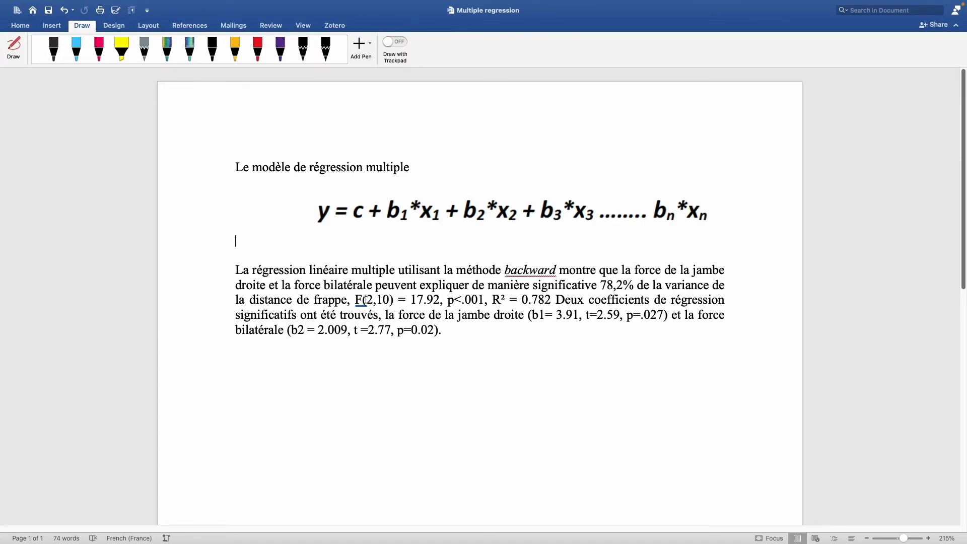
{"action": "key", "text": "ctrl+Left"}
{"action": "scroll", "coordinate": [711, 208], "scroll_direction": "up", "scroll_amount": 6}
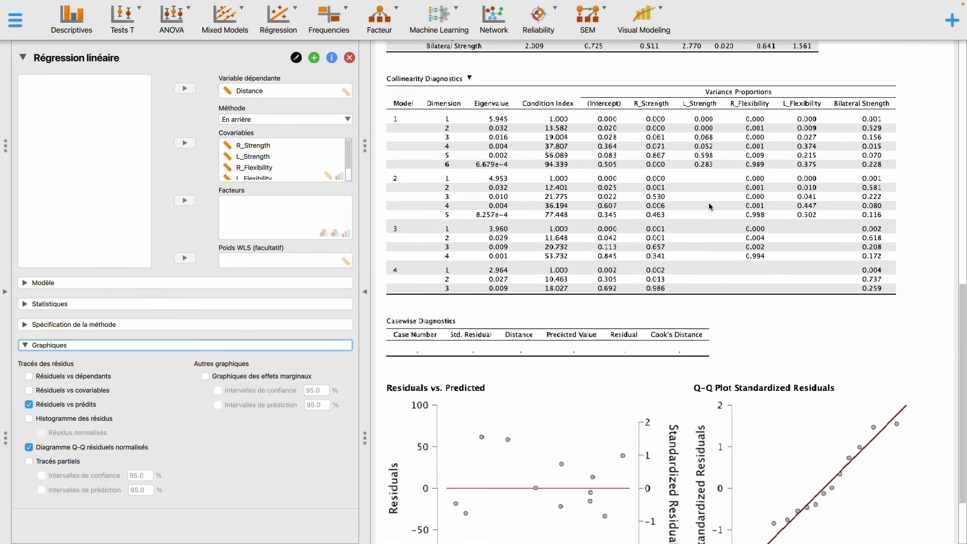
{"action": "scroll", "coordinate": [563, 258], "scroll_direction": "up", "scroll_amount": 5}
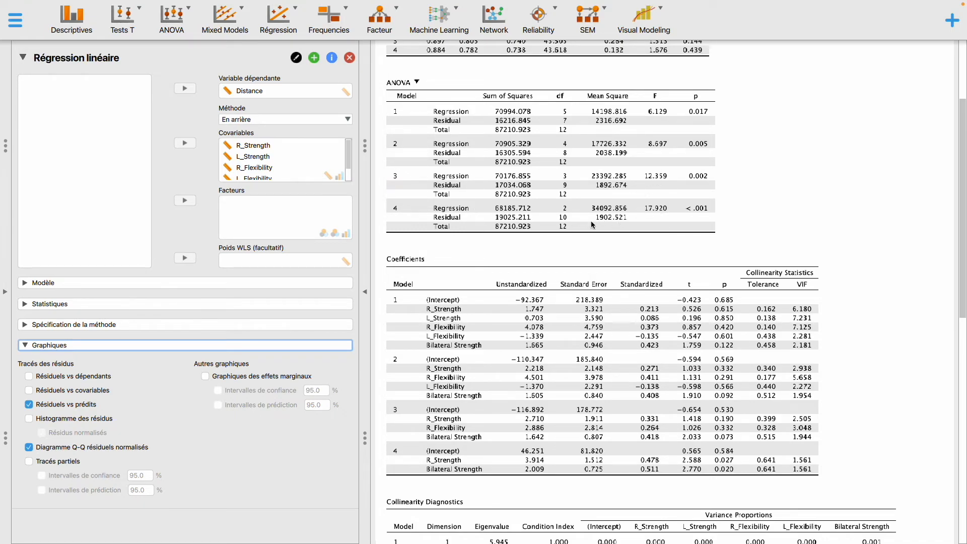
{"action": "key", "text": "ctrl+Right"}
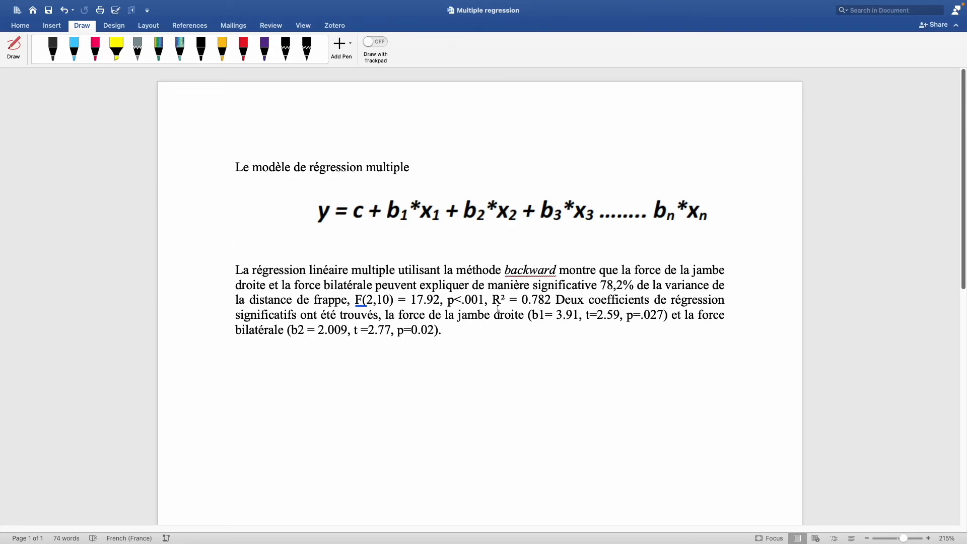
{"action": "left_click_drag", "start_coordinate": [547, 317], "coordinate": [585, 317]}
{"action": "left_click_drag", "start_coordinate": [319, 331], "coordinate": [348, 330]}
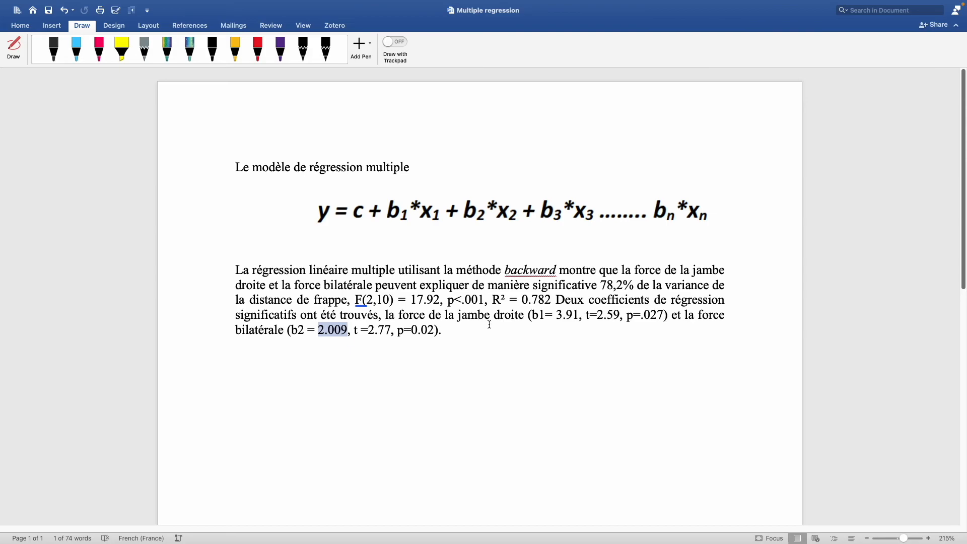
{"action": "key", "text": "ctrl+Left"}
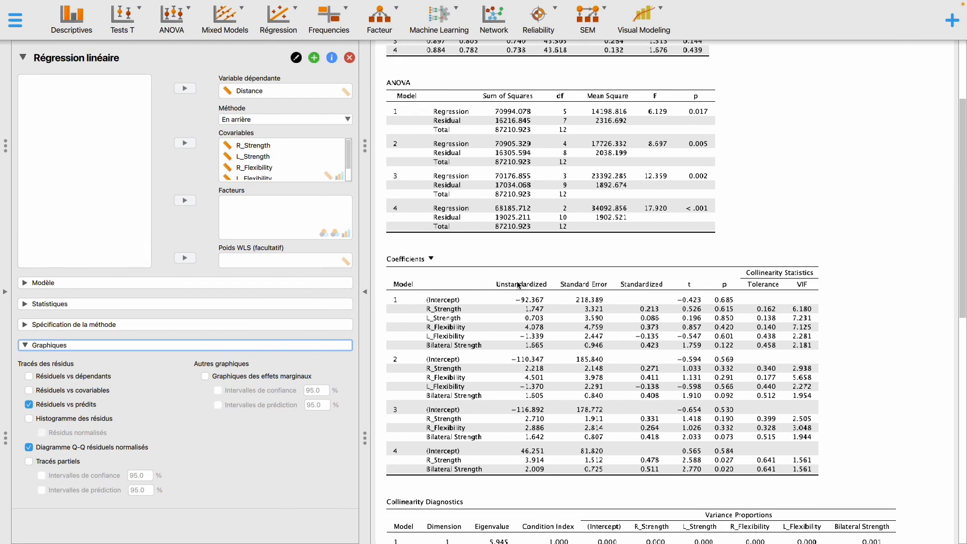